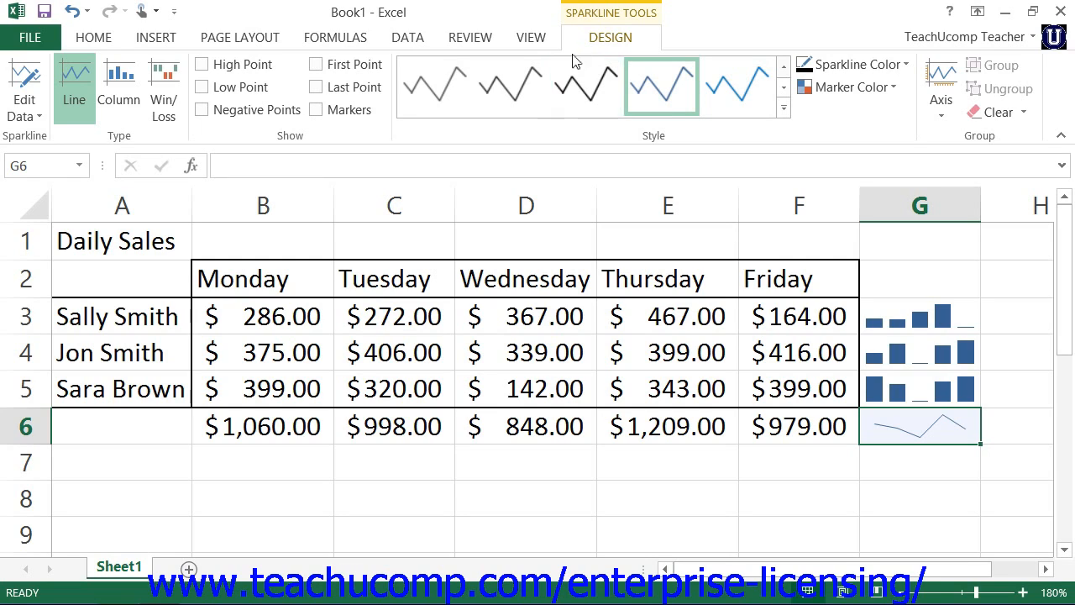
Step: Review the group location and data settings and the single-sparkline data source for the sparkline in G6, leaving both unchanged
click(28, 119)
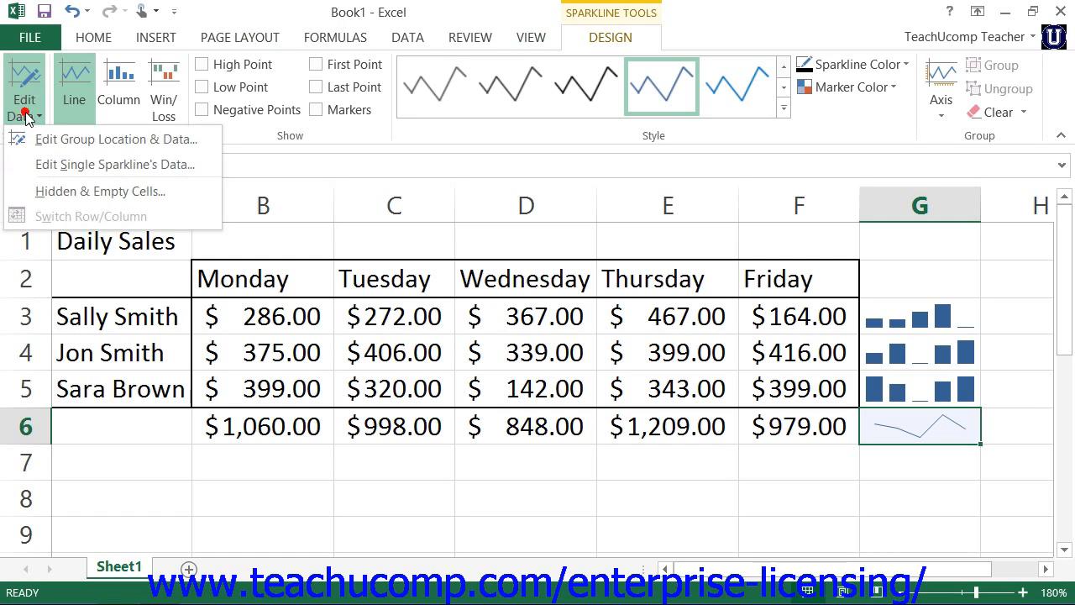
click(117, 140)
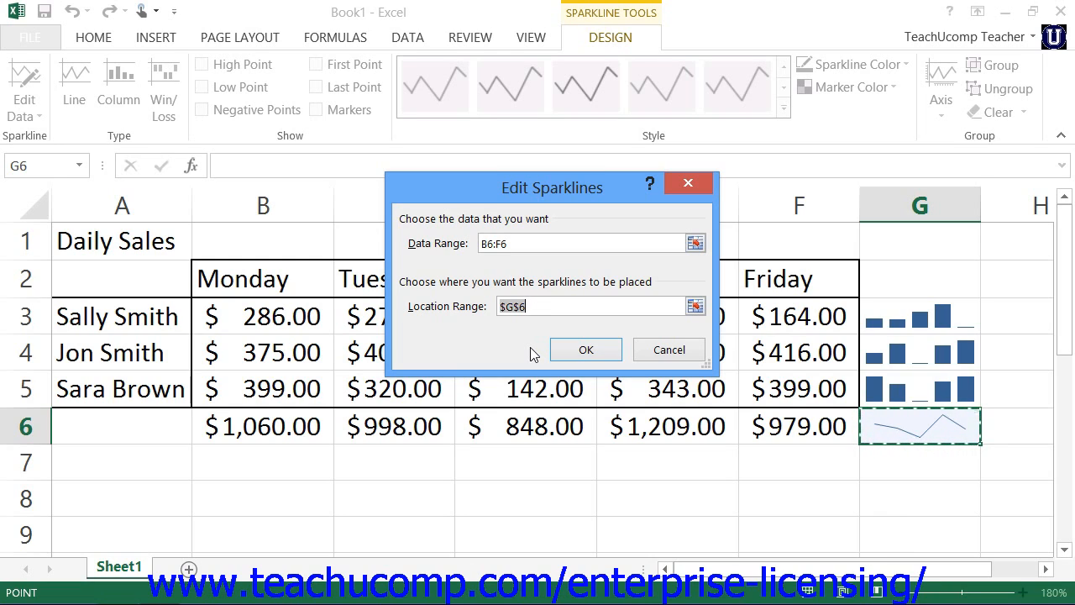
click(654, 353)
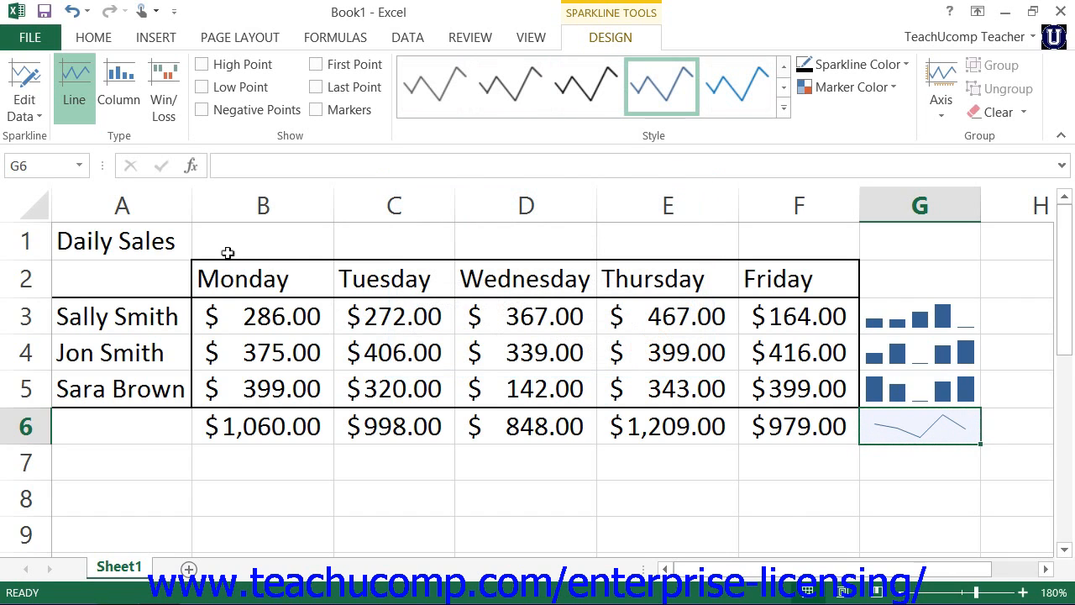
click(25, 113)
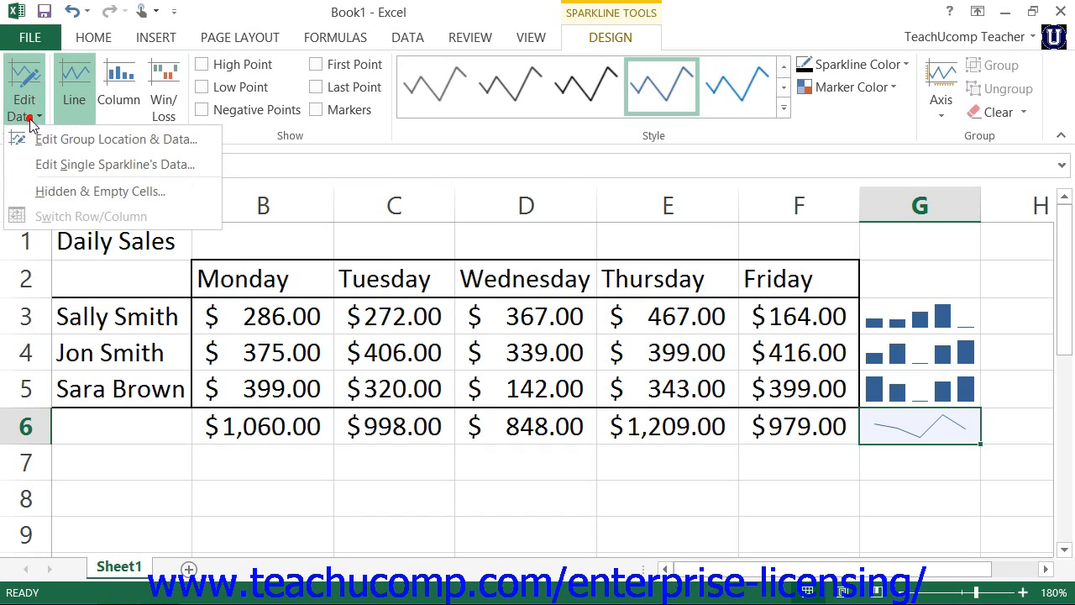
click(77, 164)
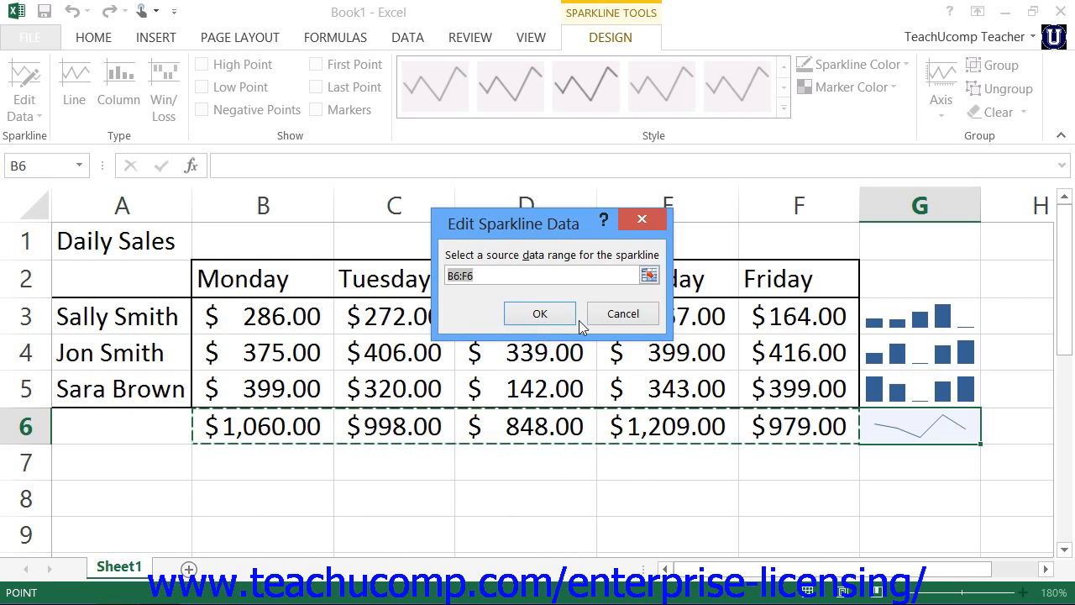
click(640, 316)
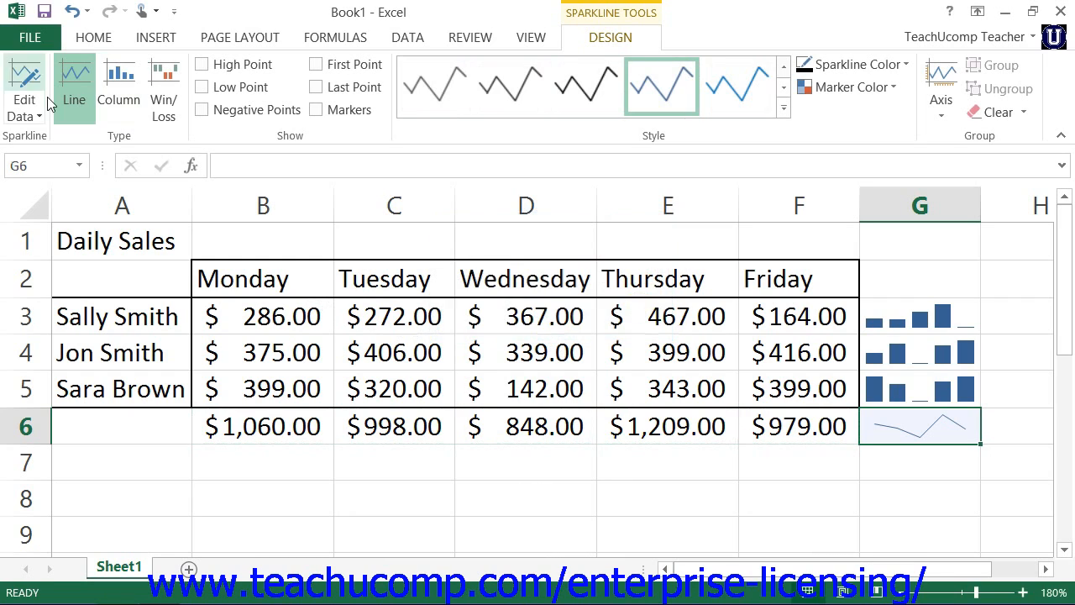
Step: Review the hidden and empty cell settings for the sparkline in G6 without changing them
click(34, 117)
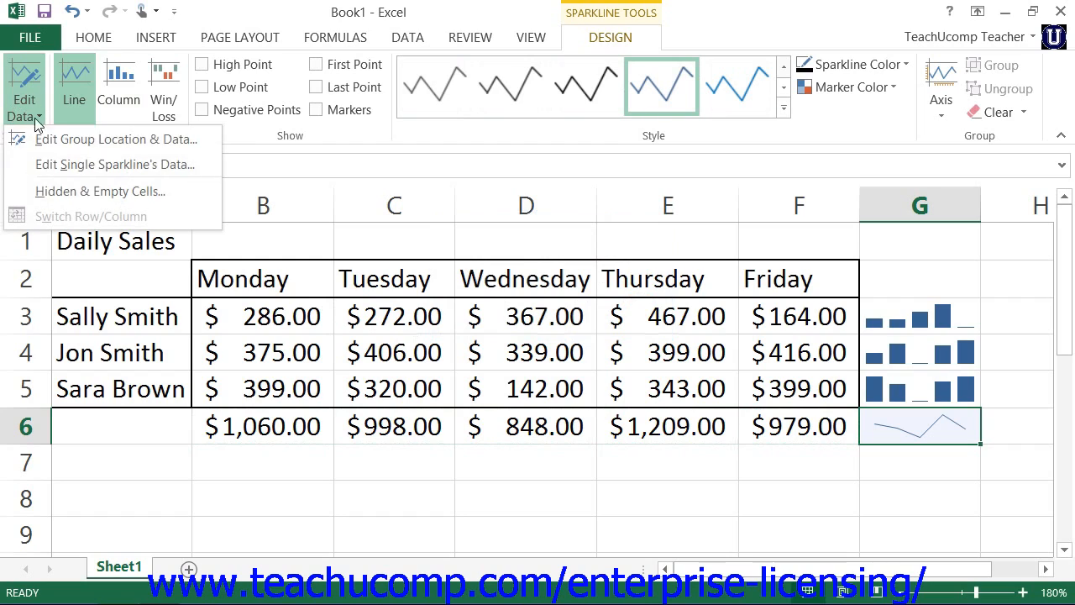
click(168, 194)
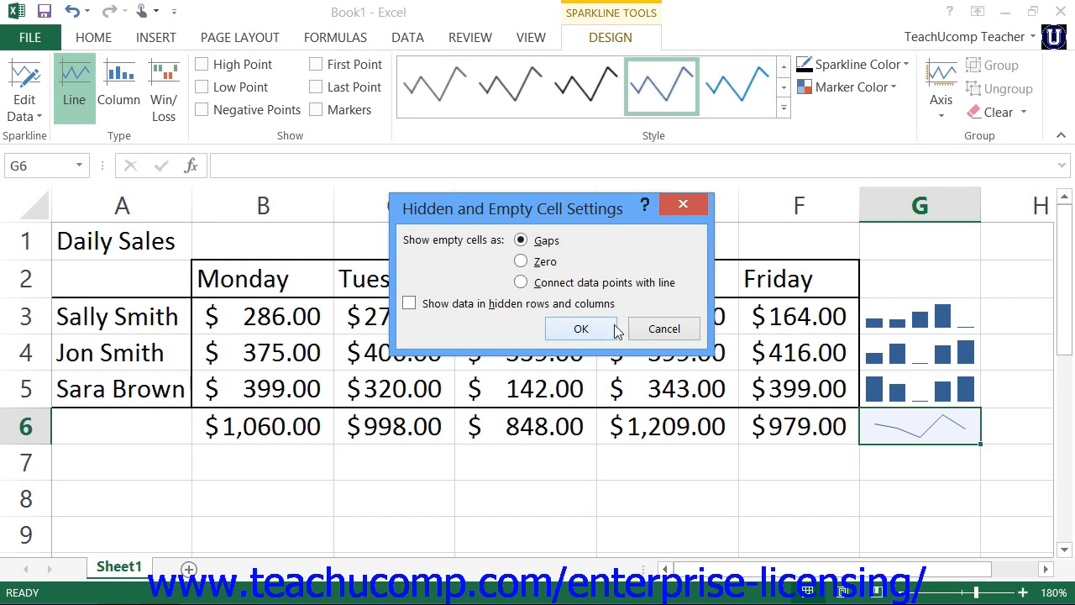
click(647, 328)
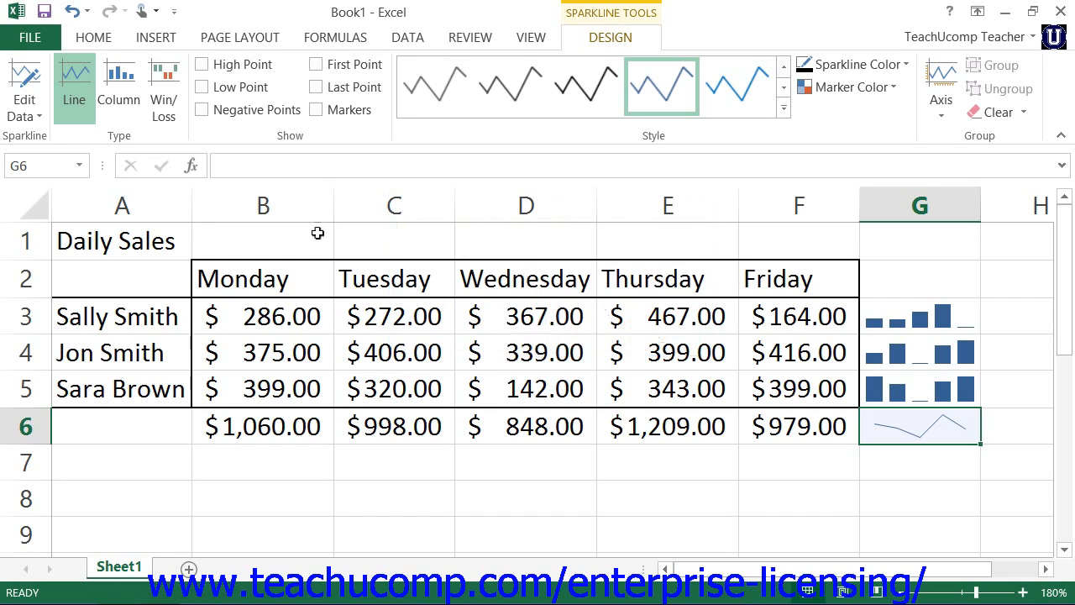
Step: Try the column type on the sparkline in G6 and convert it back to a line sparkline
click(137, 109)
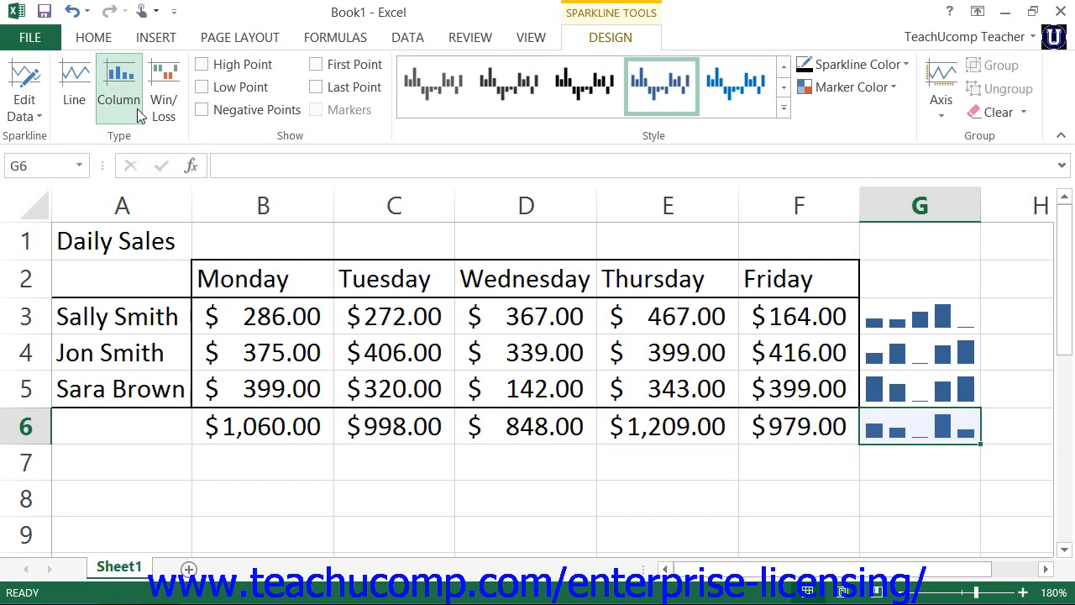
click(81, 100)
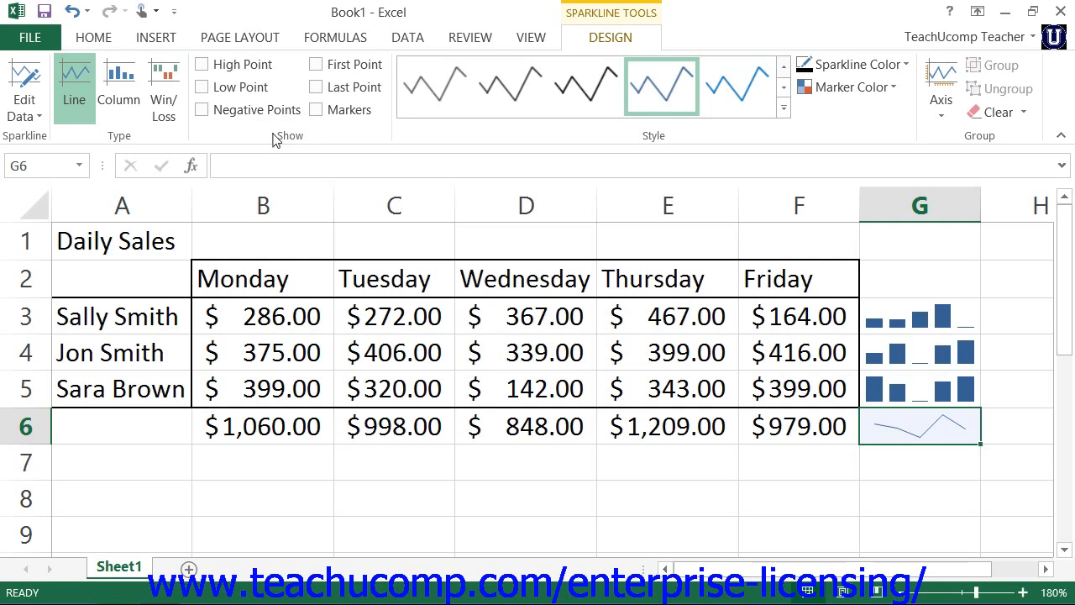
Step: Try highlighting the high point and showing markers on the G6 line sparkline, turning each off again
click(202, 66)
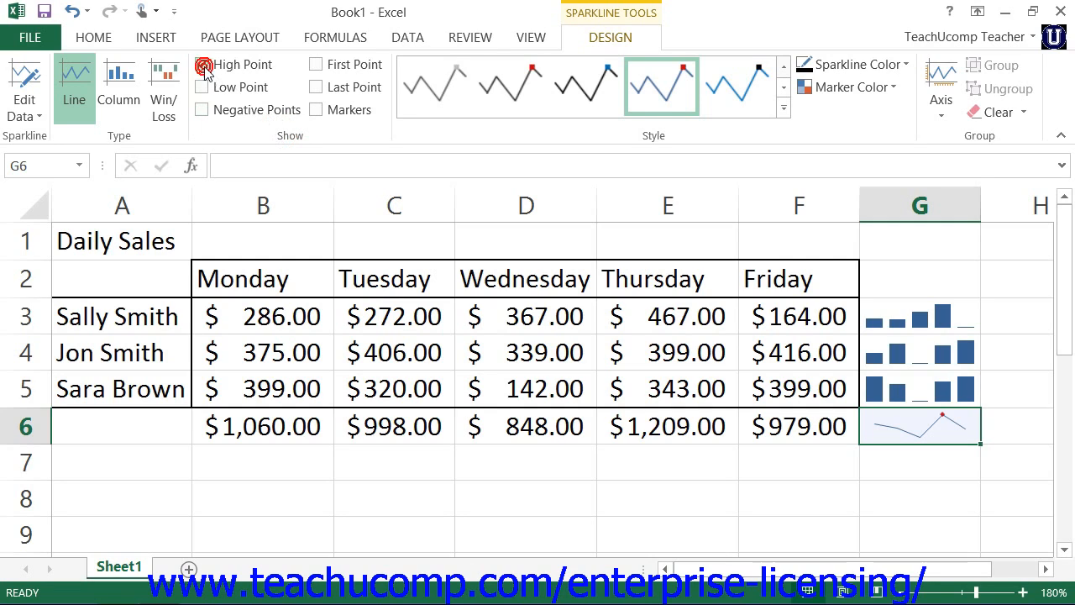
click(202, 65)
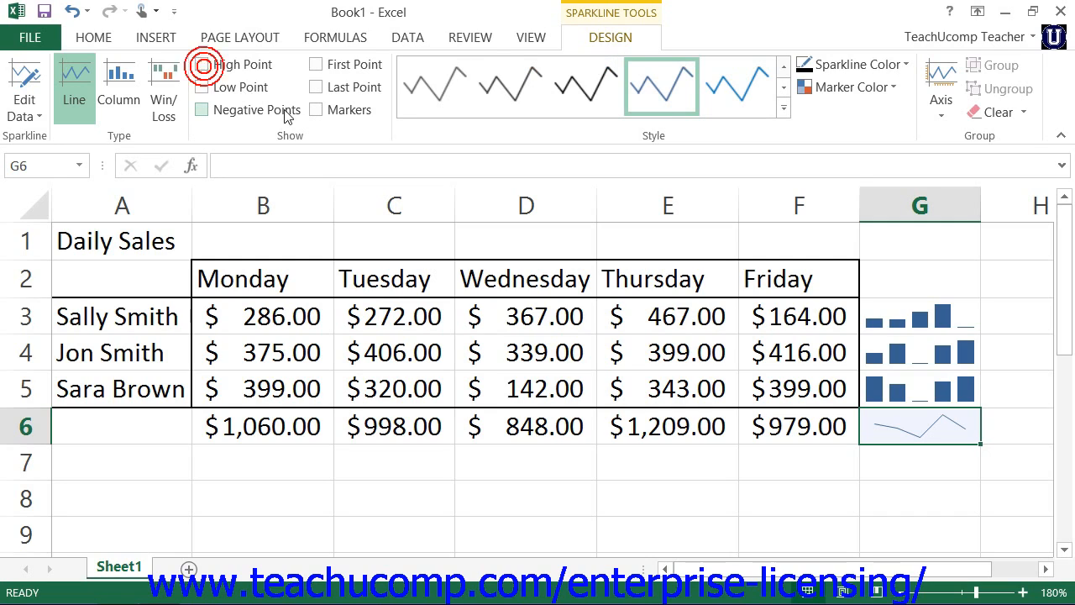
click(310, 116)
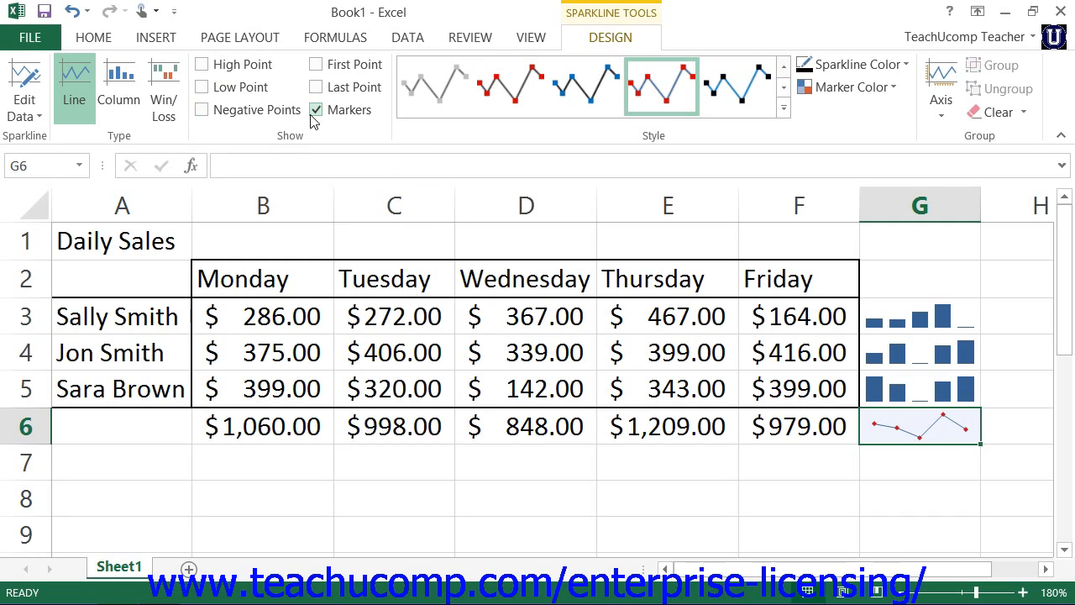
click(310, 117)
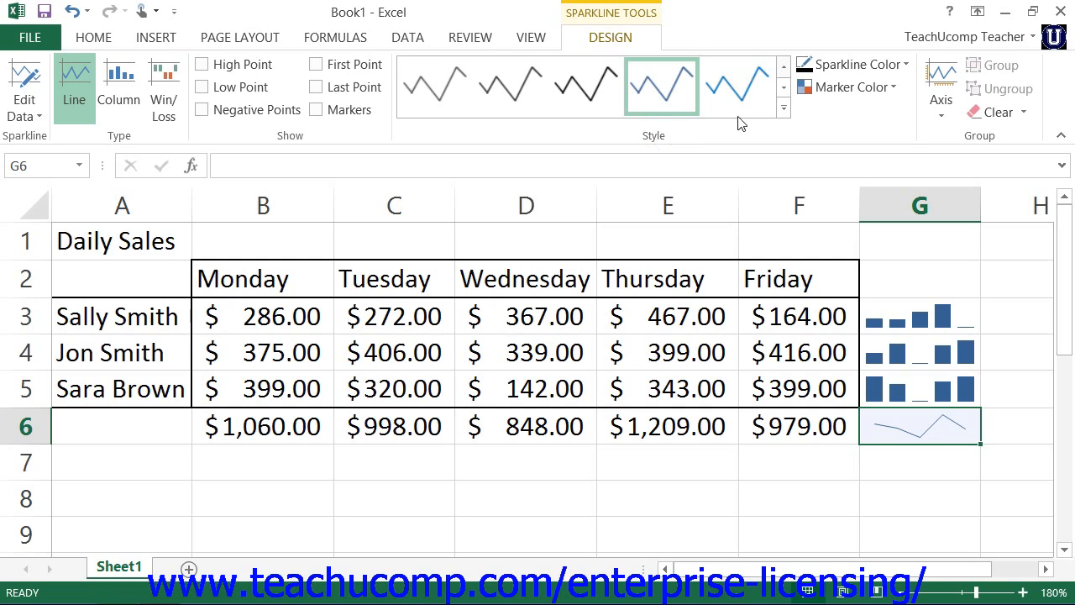
Step: Apply the black line style to the G6 sparkline and change its line color to theme orange
click(745, 96)
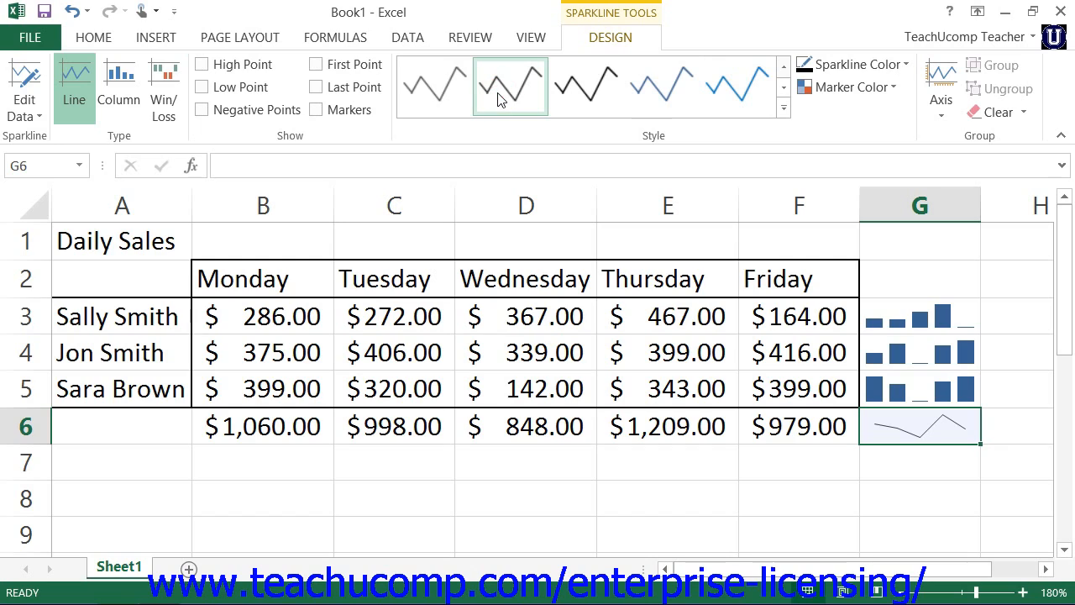
click(581, 89)
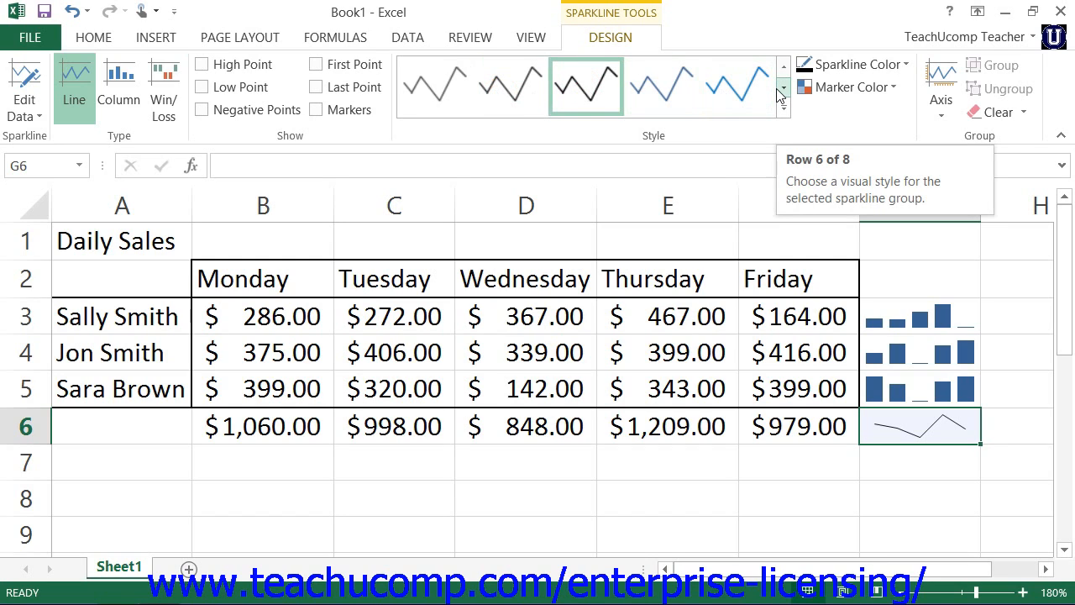
click(857, 67)
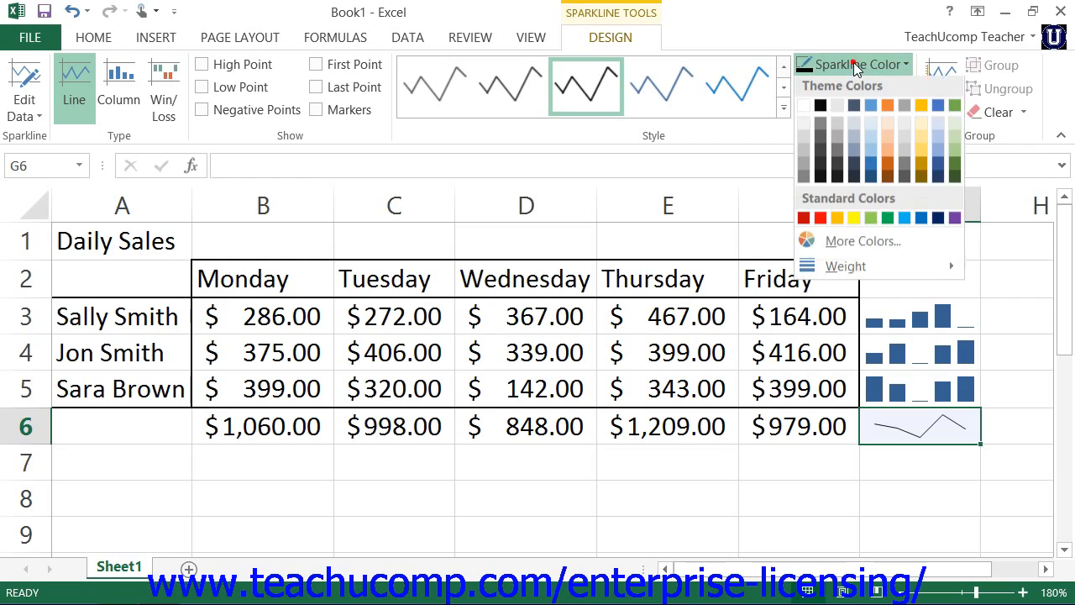
click(885, 110)
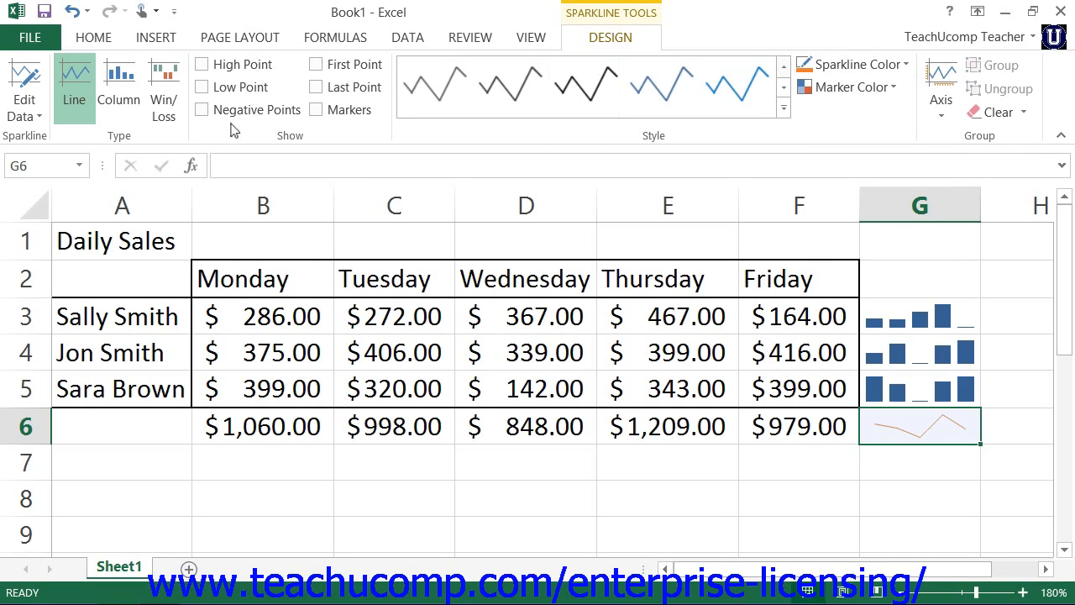
Step: Show markers on the G6 line sparkline and color them standard dark blue
click(315, 110)
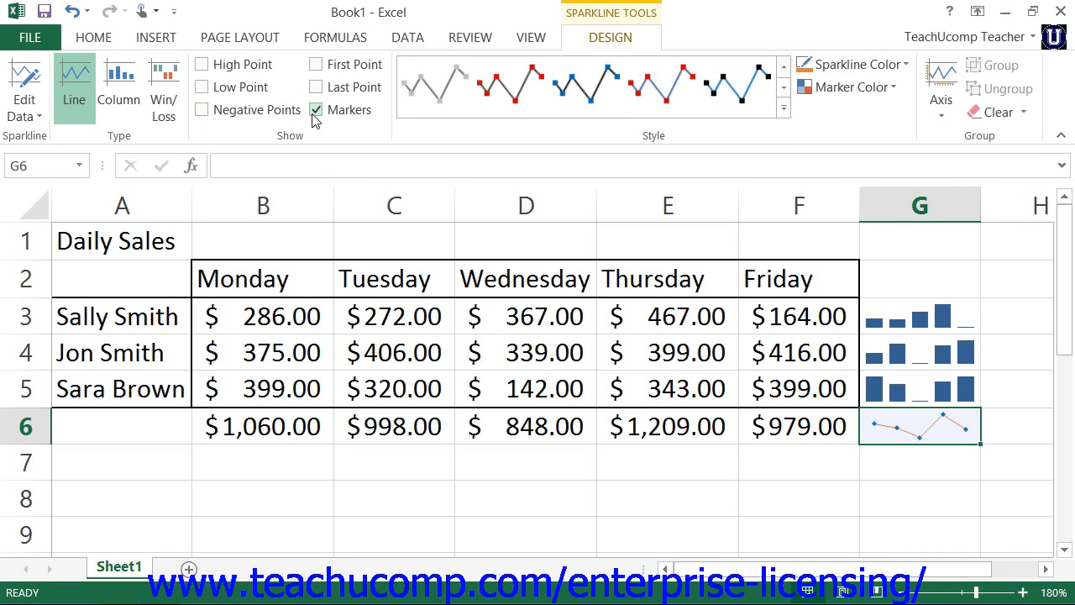
click(868, 98)
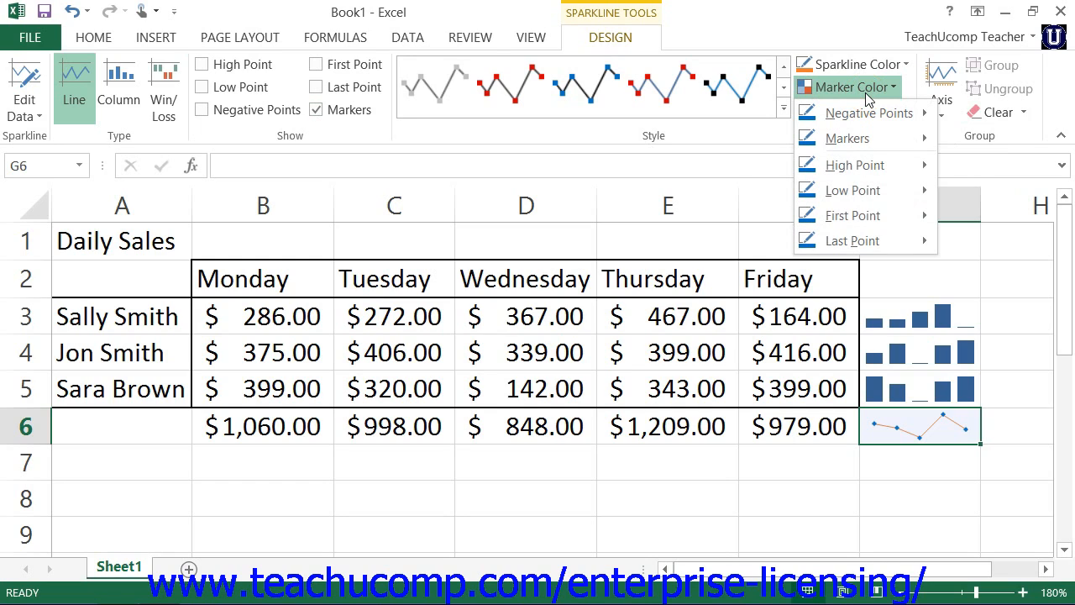
mouse_move(871, 139)
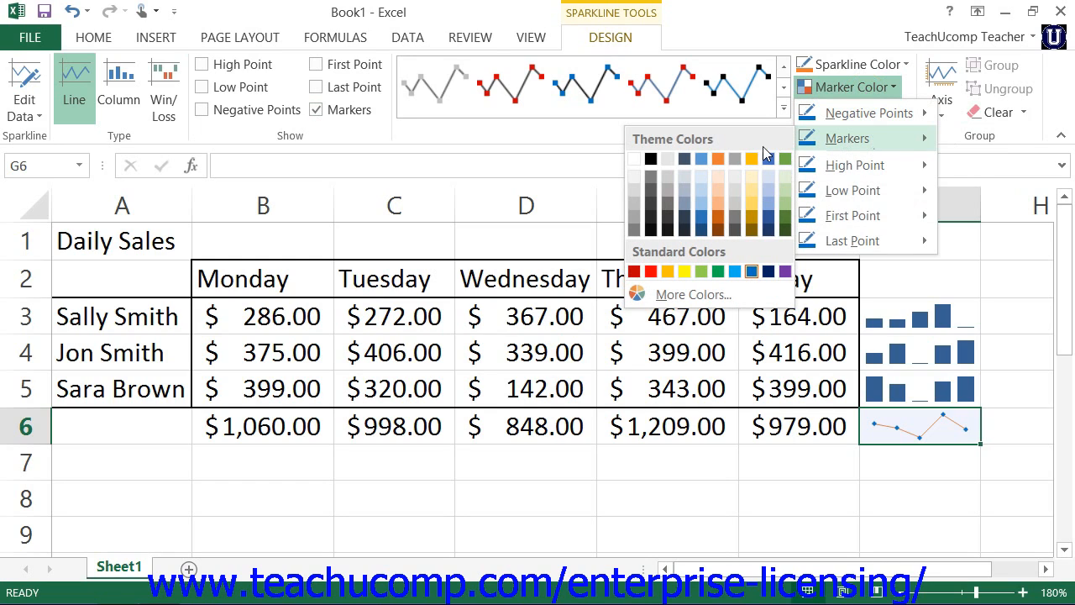
click(765, 271)
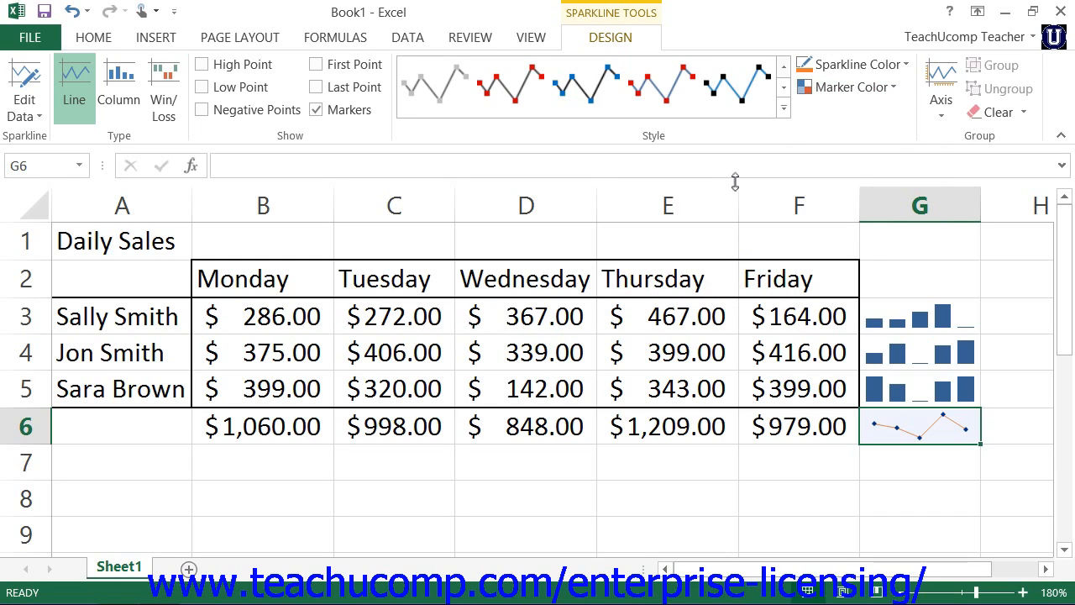
Step: Review the horizontal and vertical axis options for the G6 sparkline
click(942, 109)
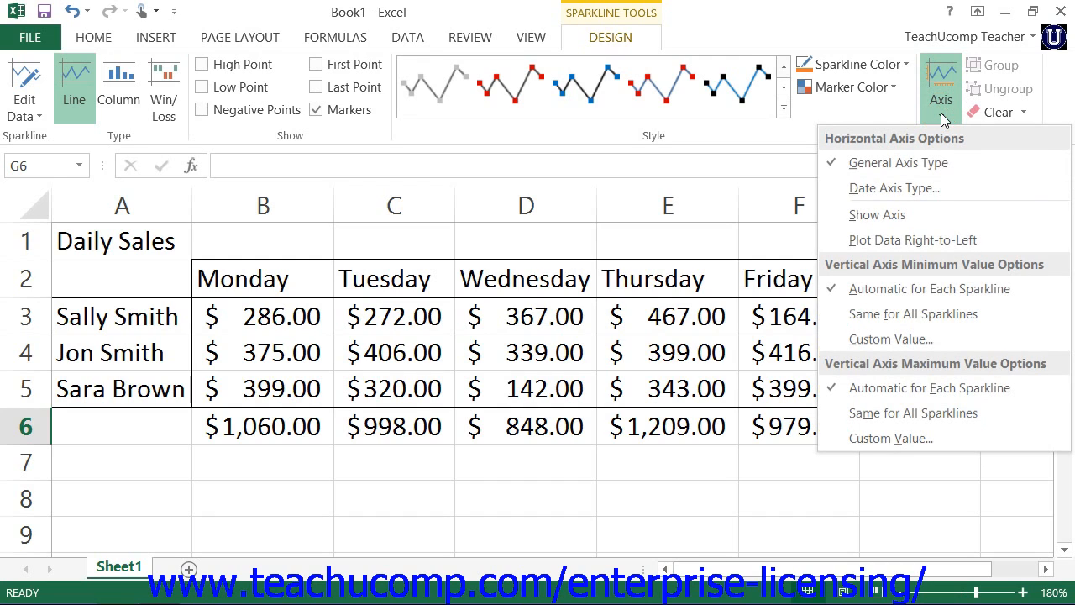
click(941, 112)
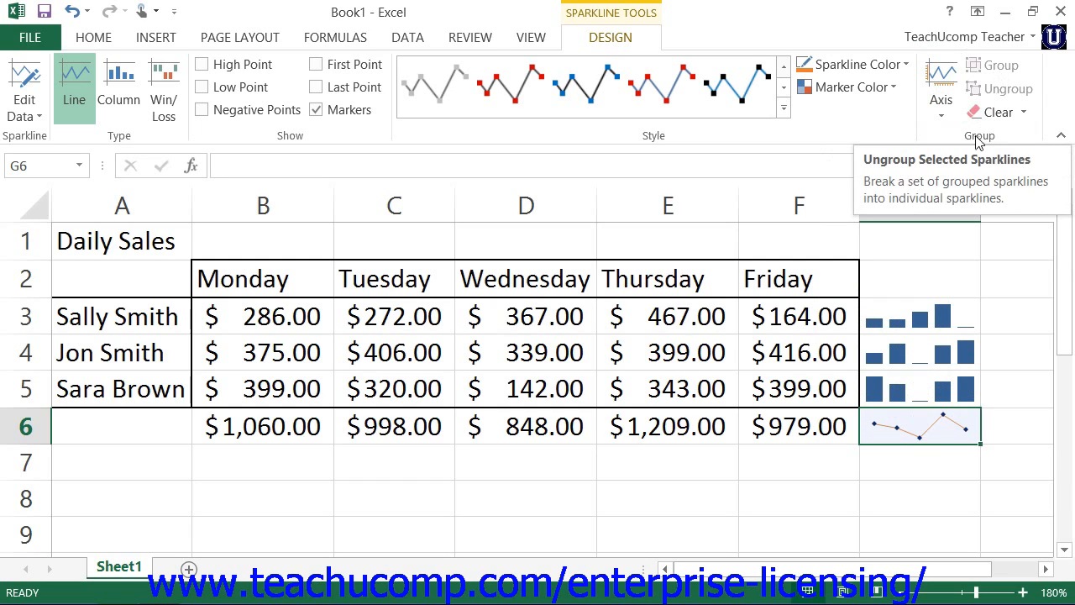
Step: Ungroup the column sparklines in G3:G5 by separating G3 and G5 into individual sparklines
click(917, 326)
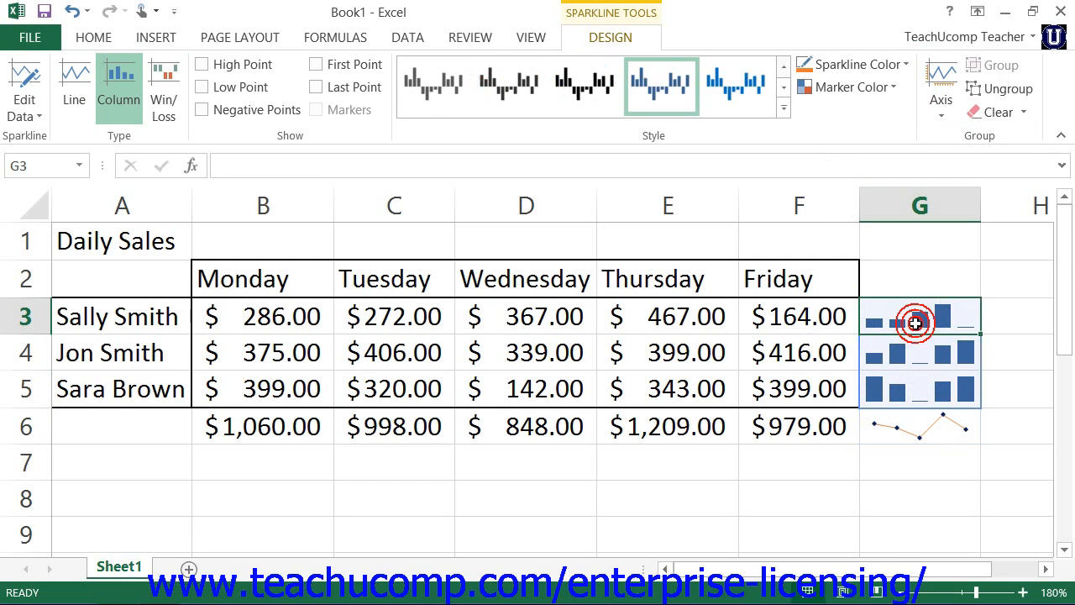
click(1001, 88)
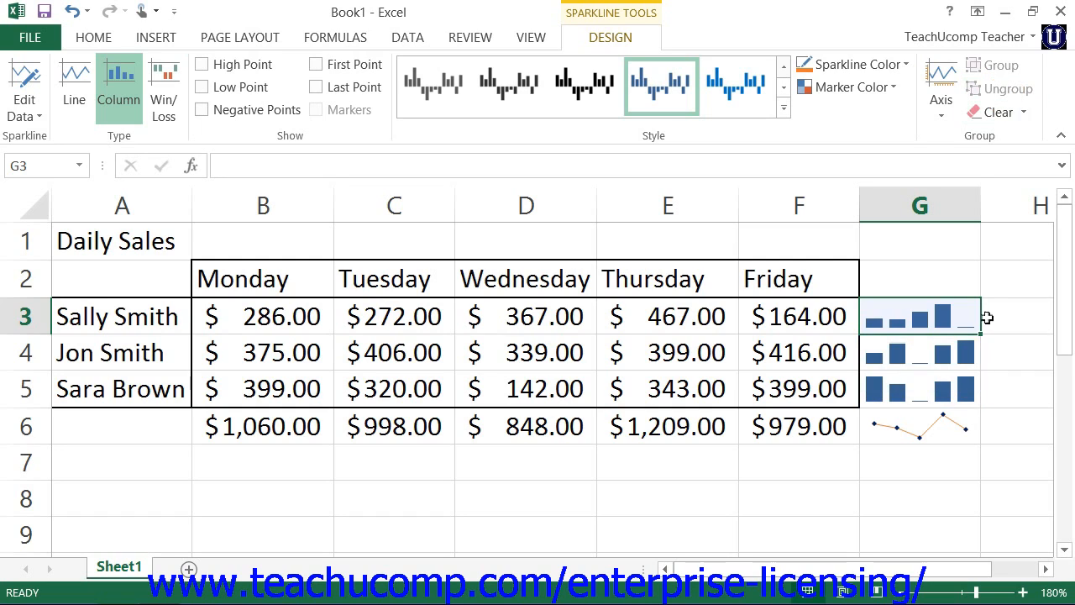
click(951, 351)
click(941, 385)
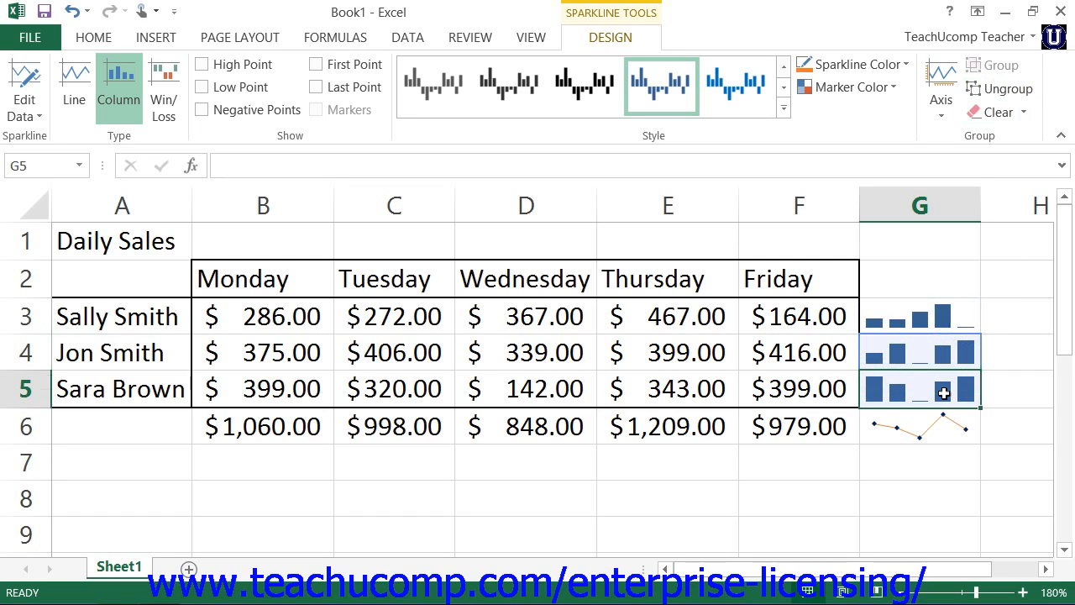
click(999, 88)
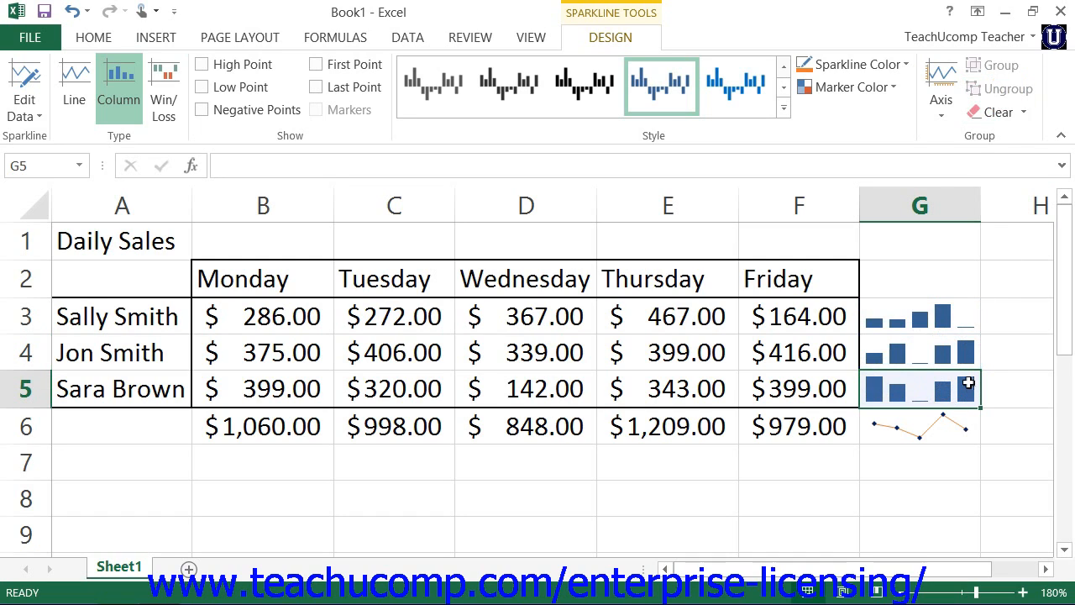
Step: Group the column sparklines in G3:G5 into a single sparkline group
drag(939, 318, 941, 383)
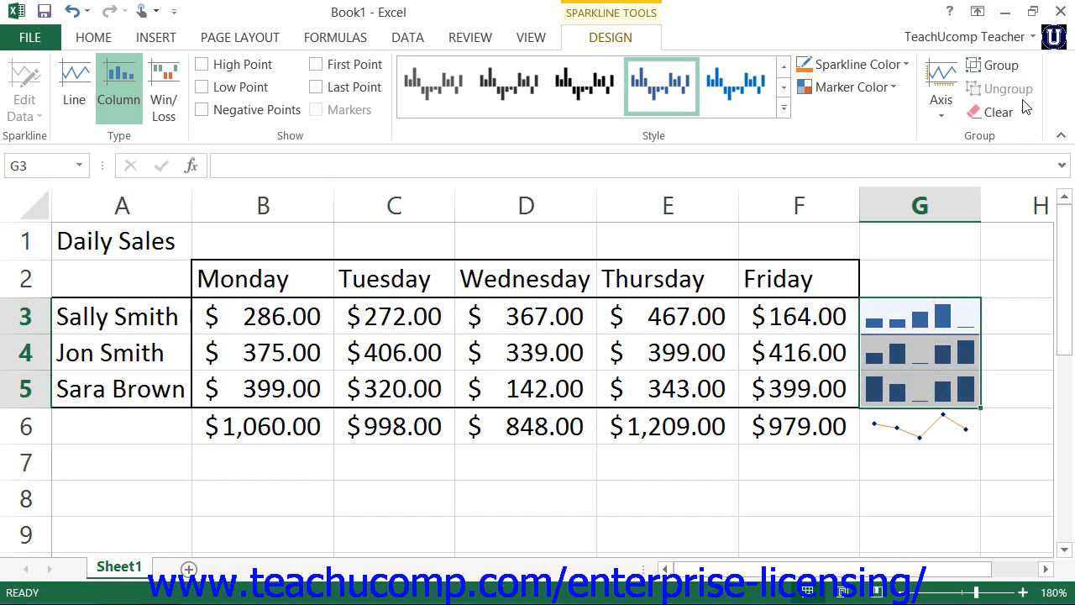
click(1003, 67)
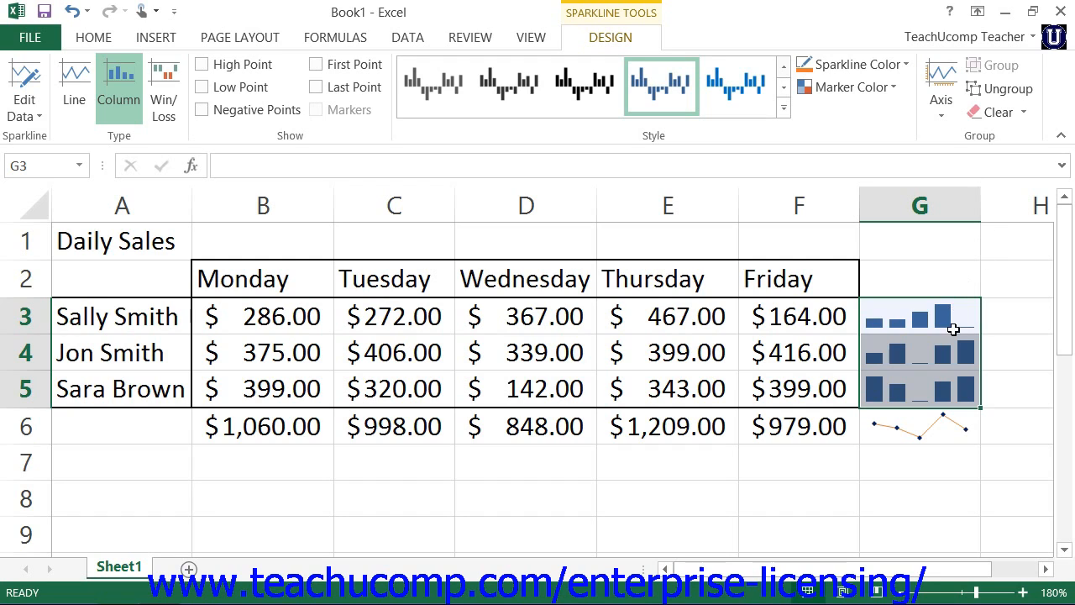
Step: Clear the line sparkline from cell G6
click(930, 427)
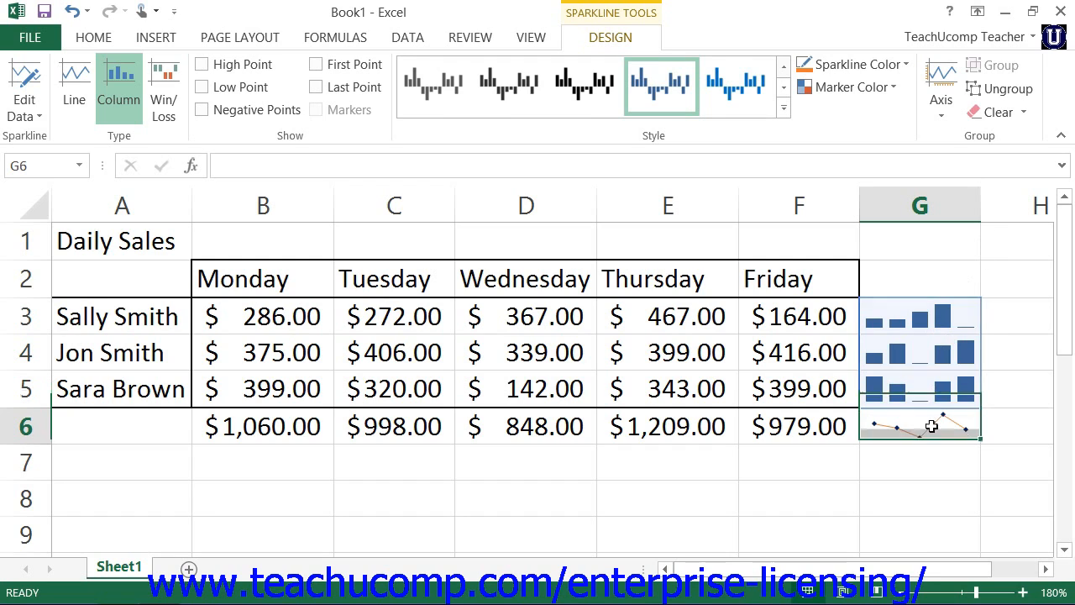
click(1003, 111)
Step: Select the column sparkline group in G3:G5 through cell G3
click(946, 317)
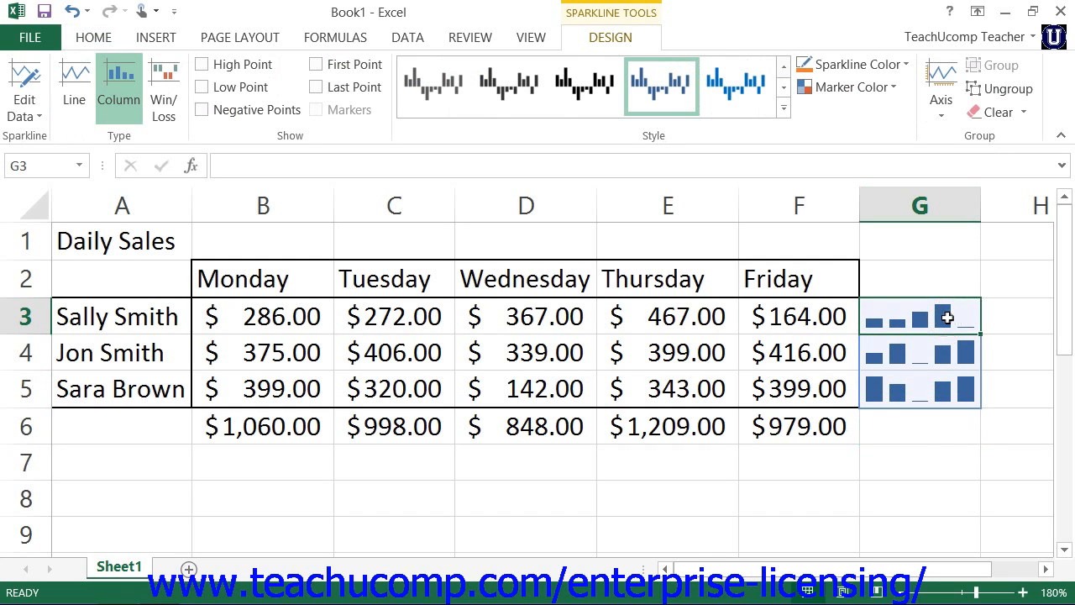